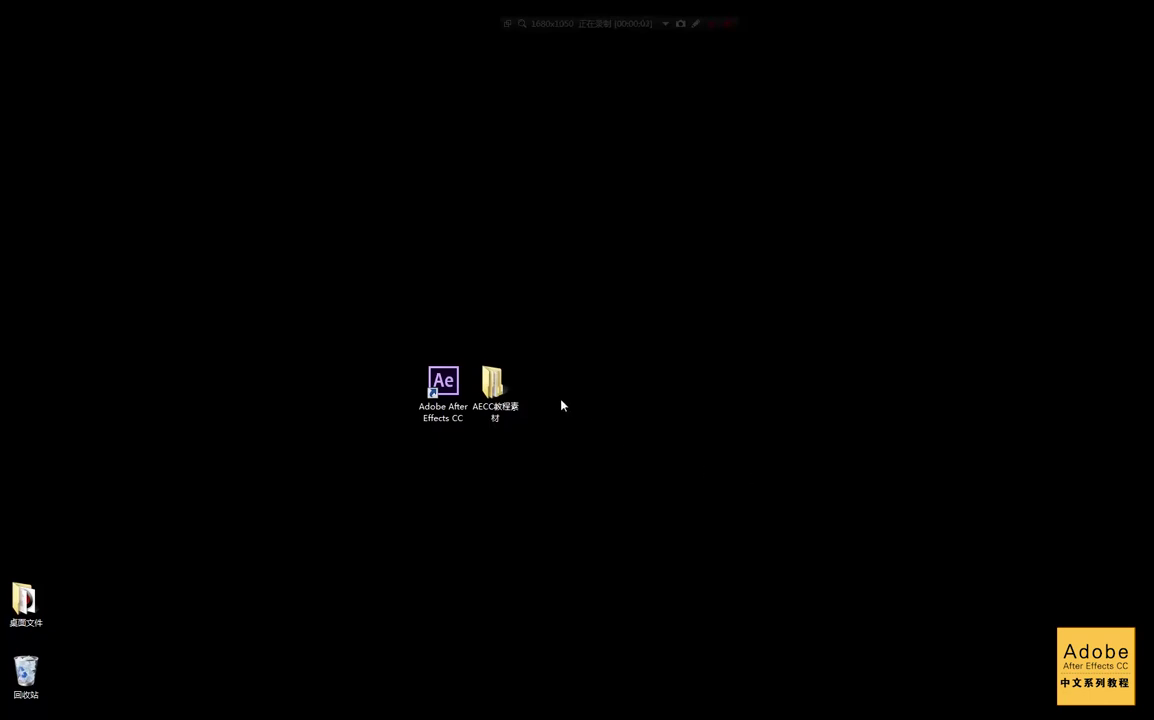
# Step: In Windows Explorer, open the AECC教程素材 folder and then its 基础课素材 subfolder
pyautogui.doubleClick(514, 400)
pyautogui.moveTo(690, 168); pyautogui.dragTo(755, 146)
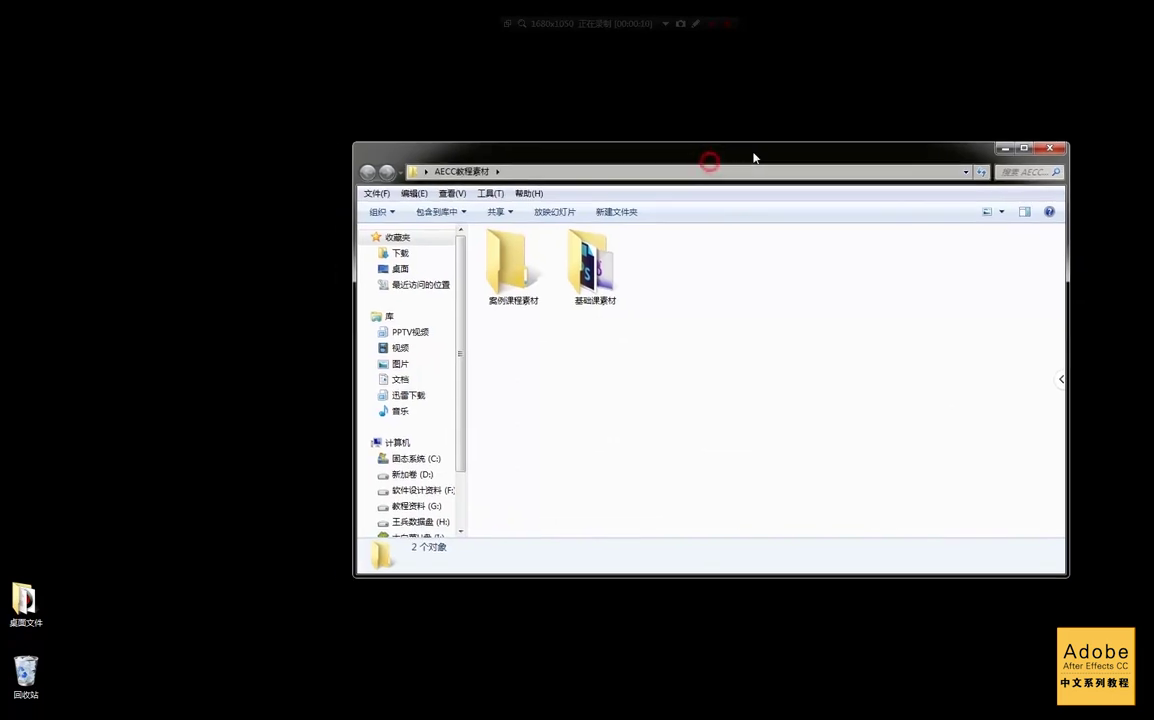
pyautogui.doubleClick(612, 277)
pyautogui.moveTo(857, 162); pyautogui.dragTo(786, 161)
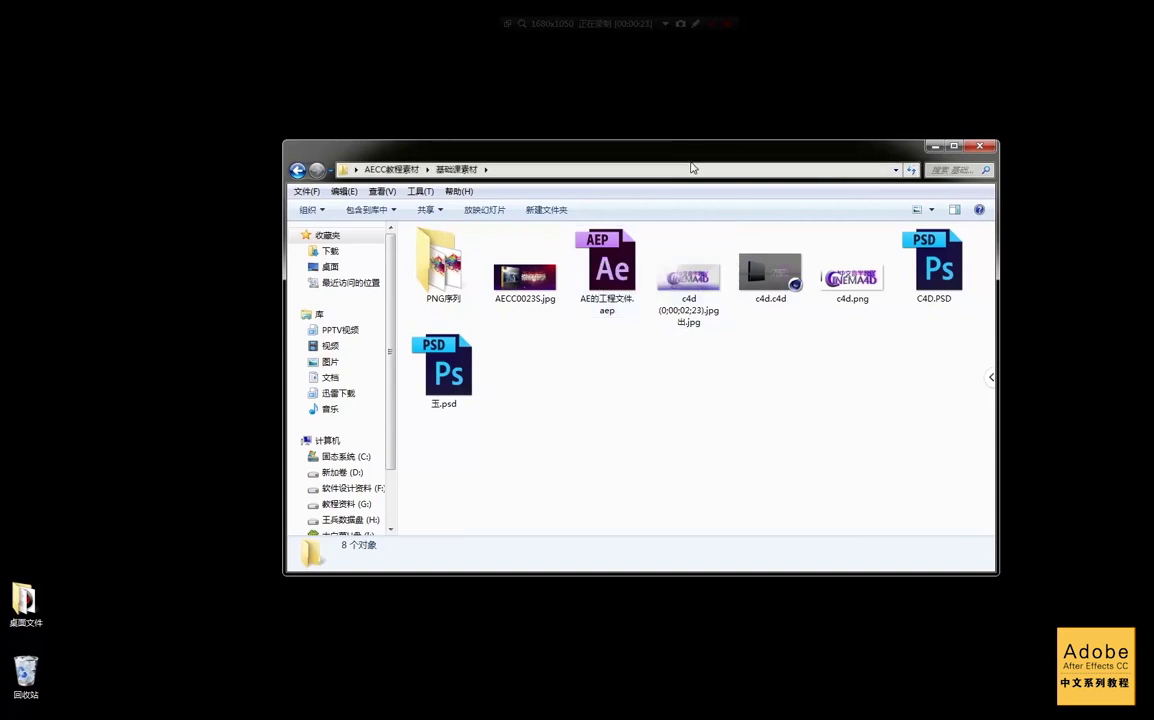
# Step: Launch the project file AE的工程文件.aep in After Effects and minimize Explorer
pyautogui.moveTo(696, 156); pyautogui.dragTo(757, 182)
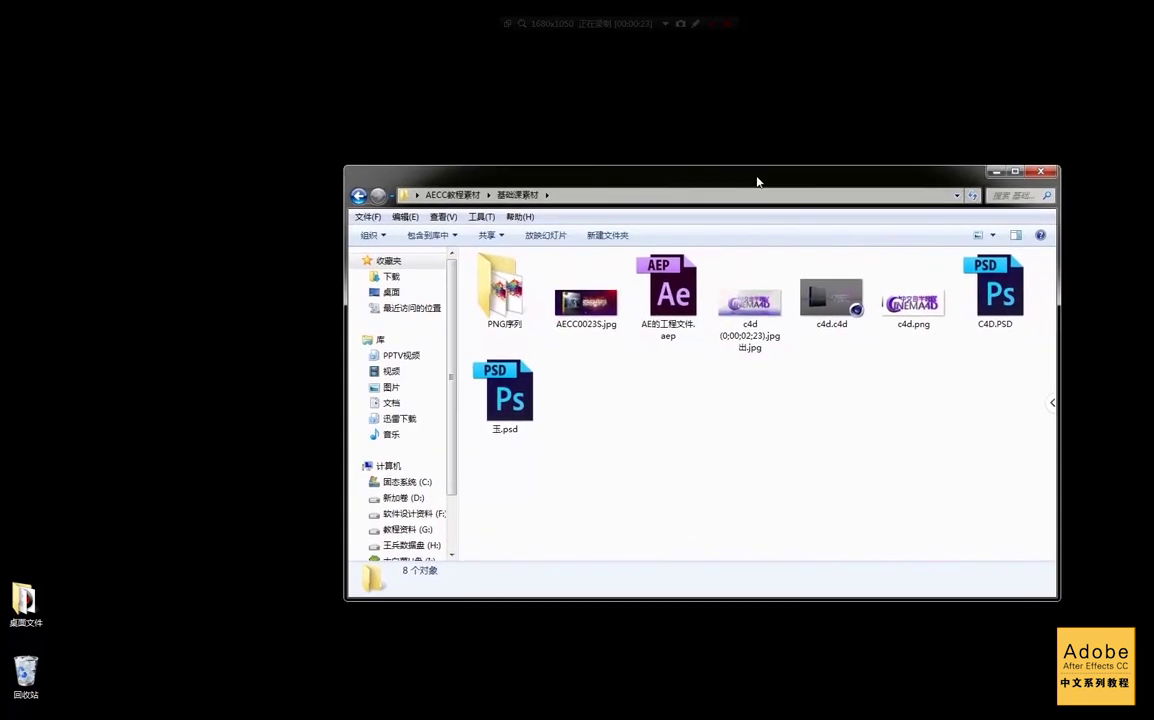
pyautogui.moveTo(757, 182); pyautogui.dragTo(756, 182)
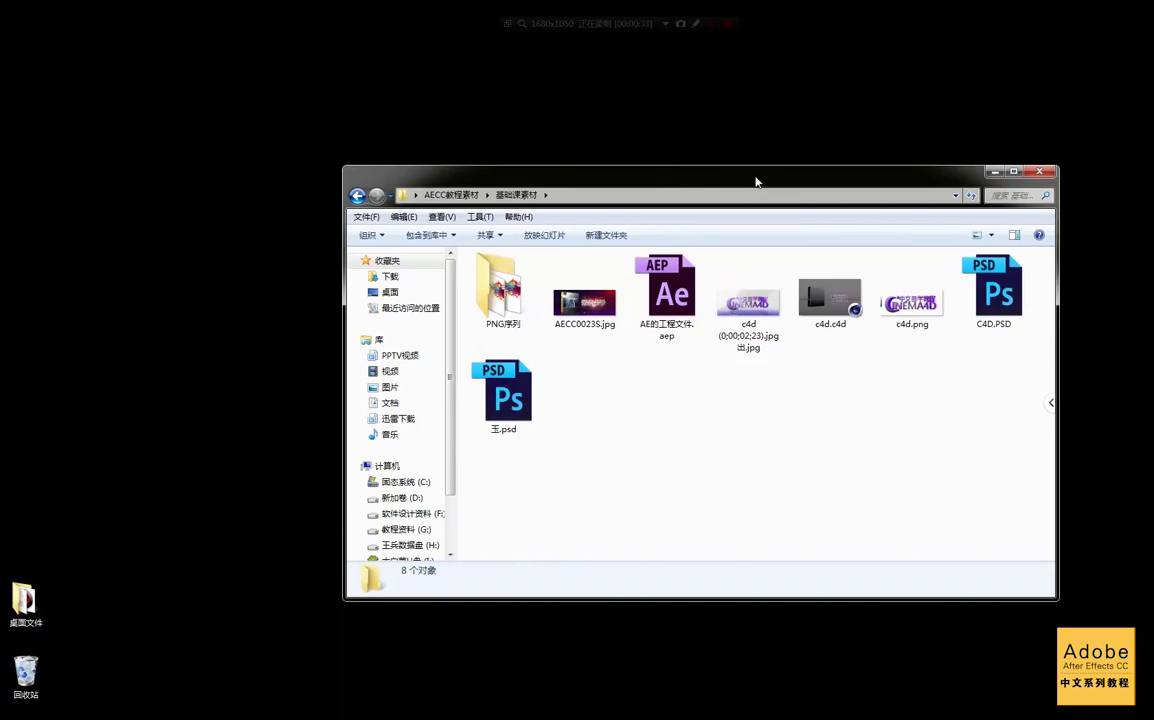
pyautogui.moveTo(756, 182); pyautogui.dragTo(846, 146)
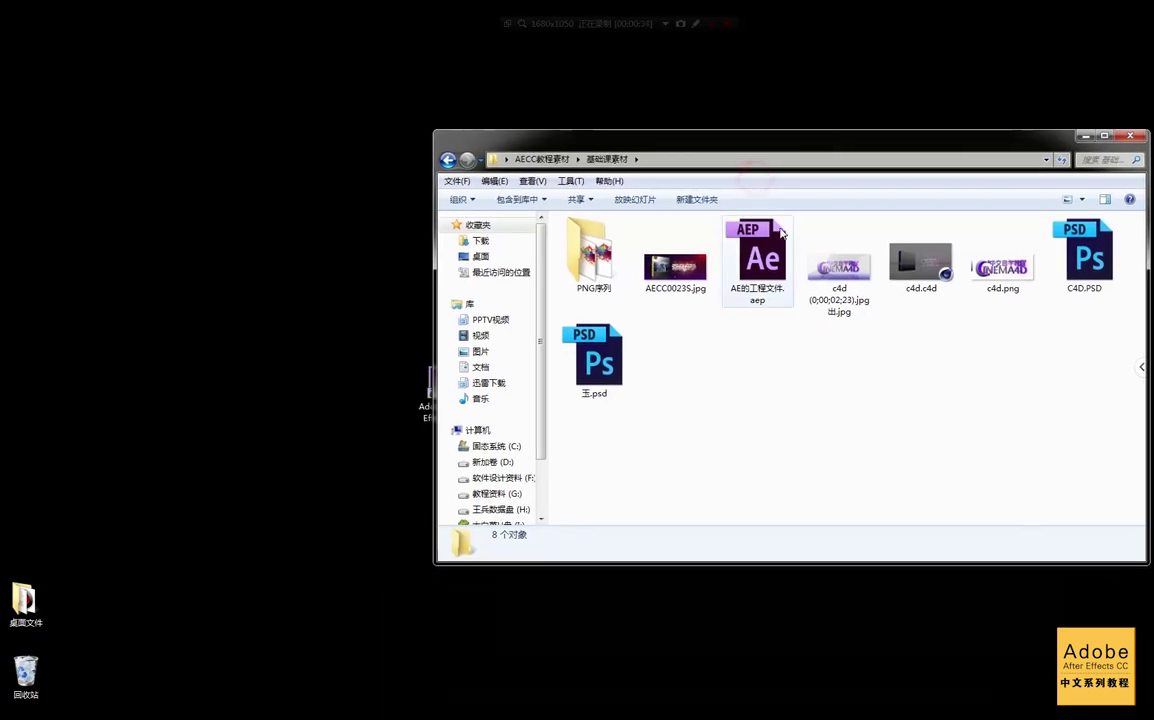
pyautogui.doubleClick(757, 258)
pyautogui.click(1087, 136)
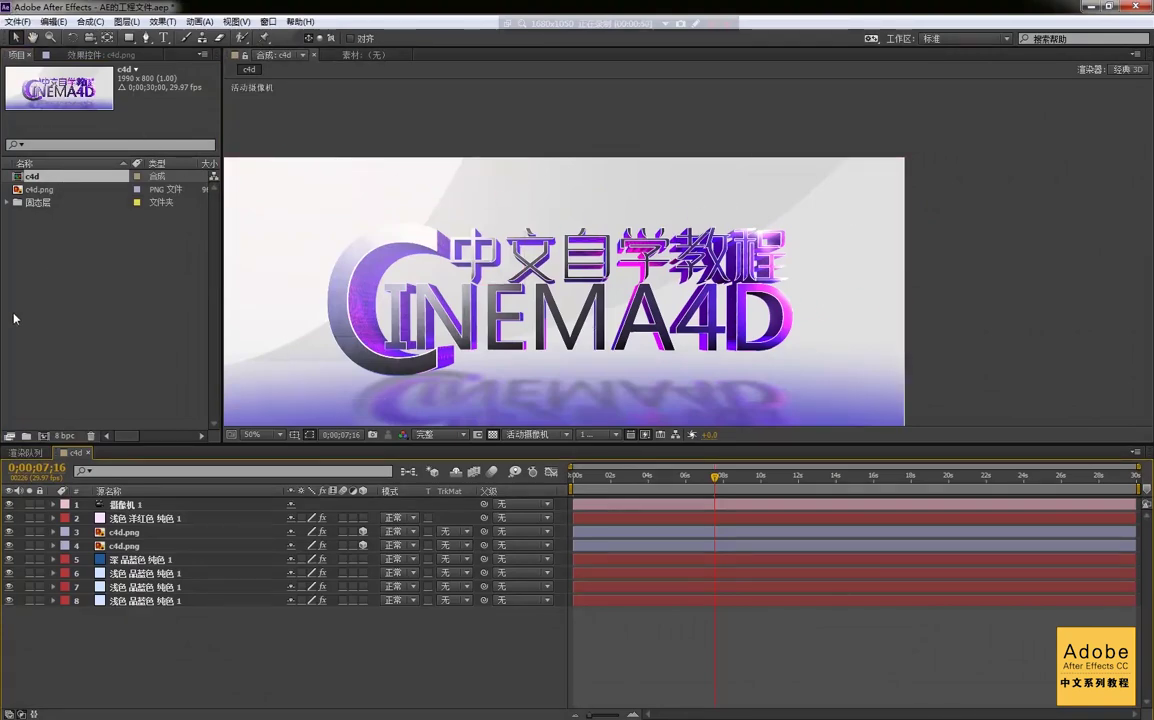
# Step: Deselect the c4d comp in the Project panel and pan the viewer to show the CINEMA4D logo
pyautogui.click(113, 319)
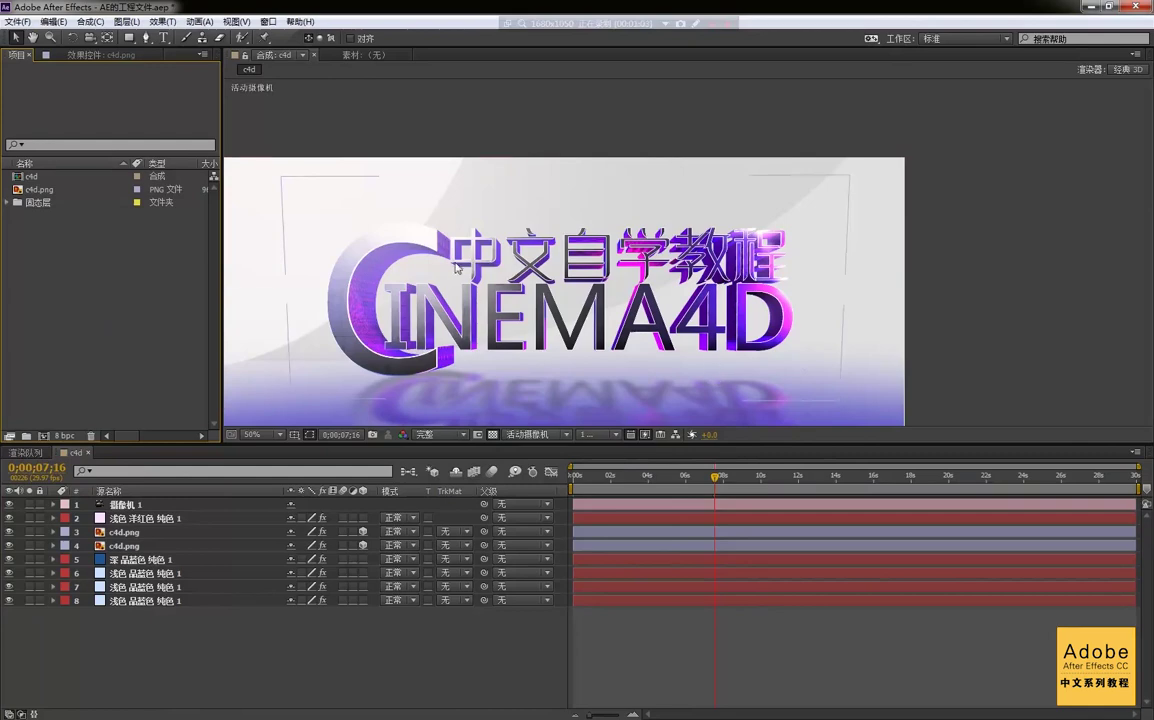
pyautogui.moveTo(439, 261); pyautogui.dragTo(517, 211)
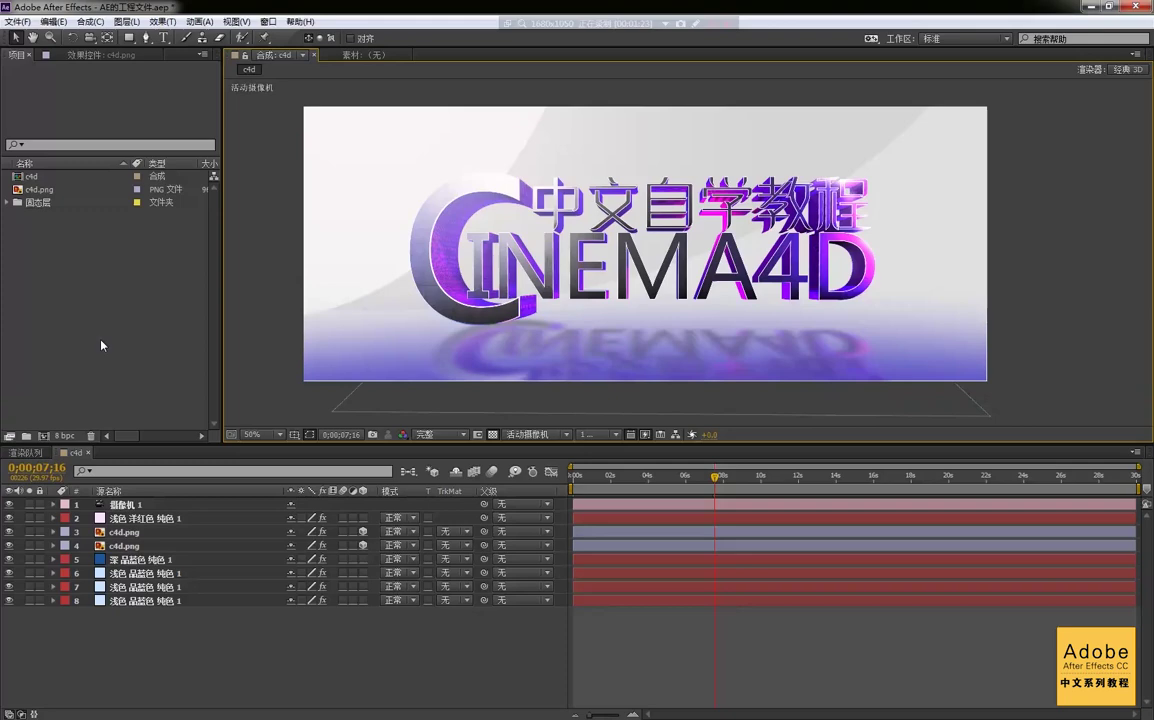
pyautogui.click(32, 176)
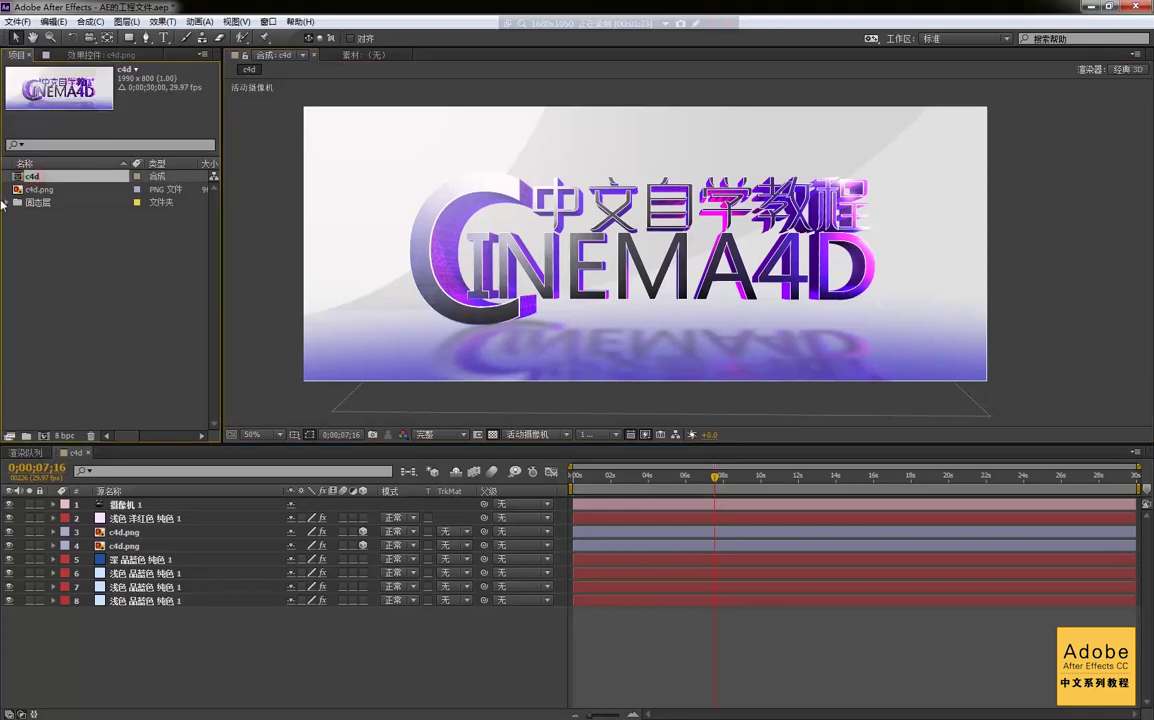
pyautogui.click(43, 177)
pyautogui.click(88, 454)
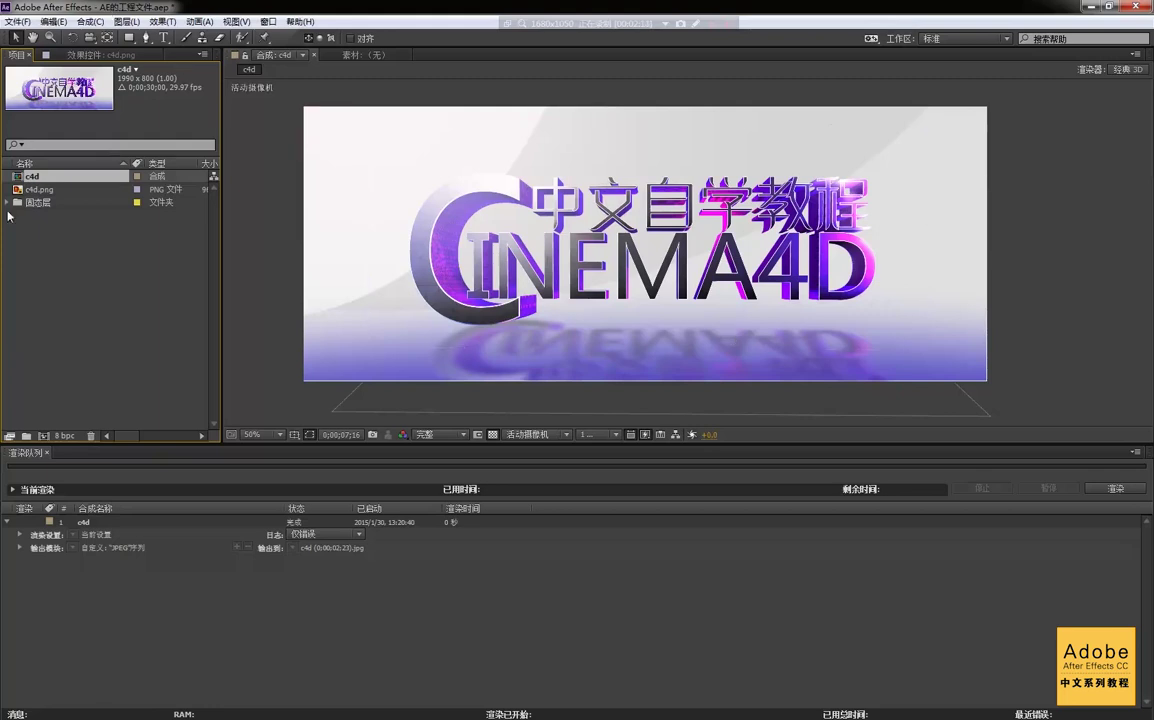
pyautogui.click(58, 256)
pyautogui.click(50, 178)
pyautogui.doubleClick(49, 178)
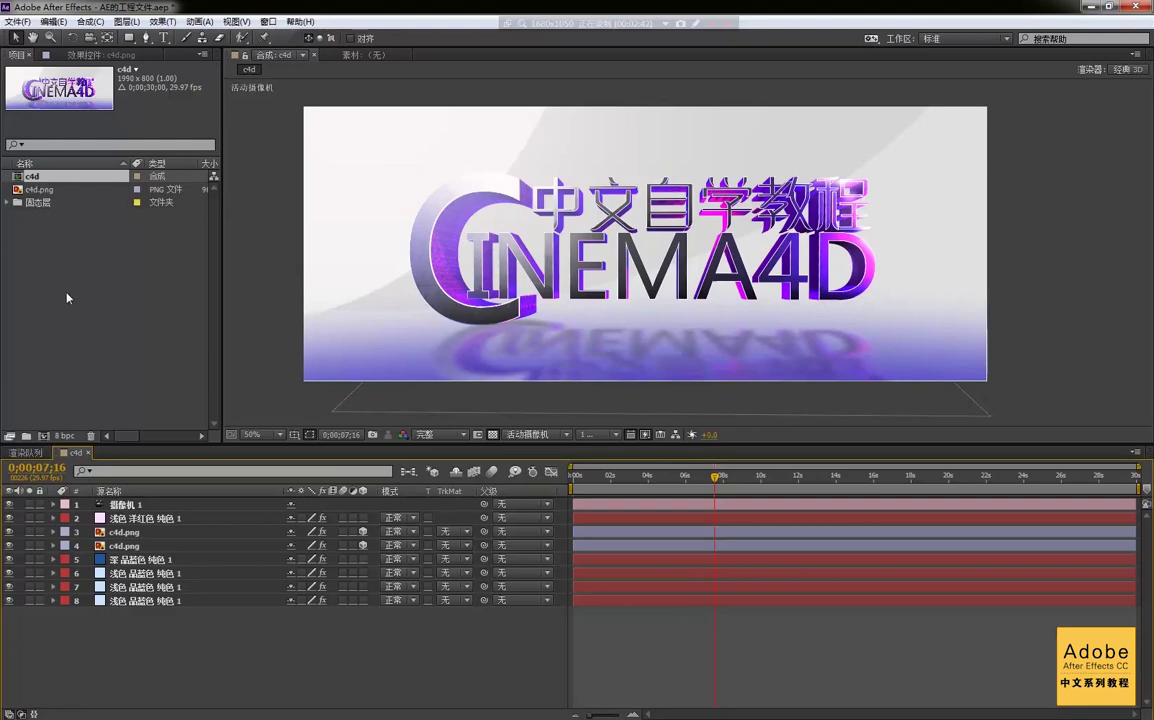
pyautogui.press("'")
pyautogui.press("'")
# Step: Create composition 合成 1 at 1920×1080, 29.97 fps, 30 seconds, with a black background
pyautogui.rightClick(66, 222)
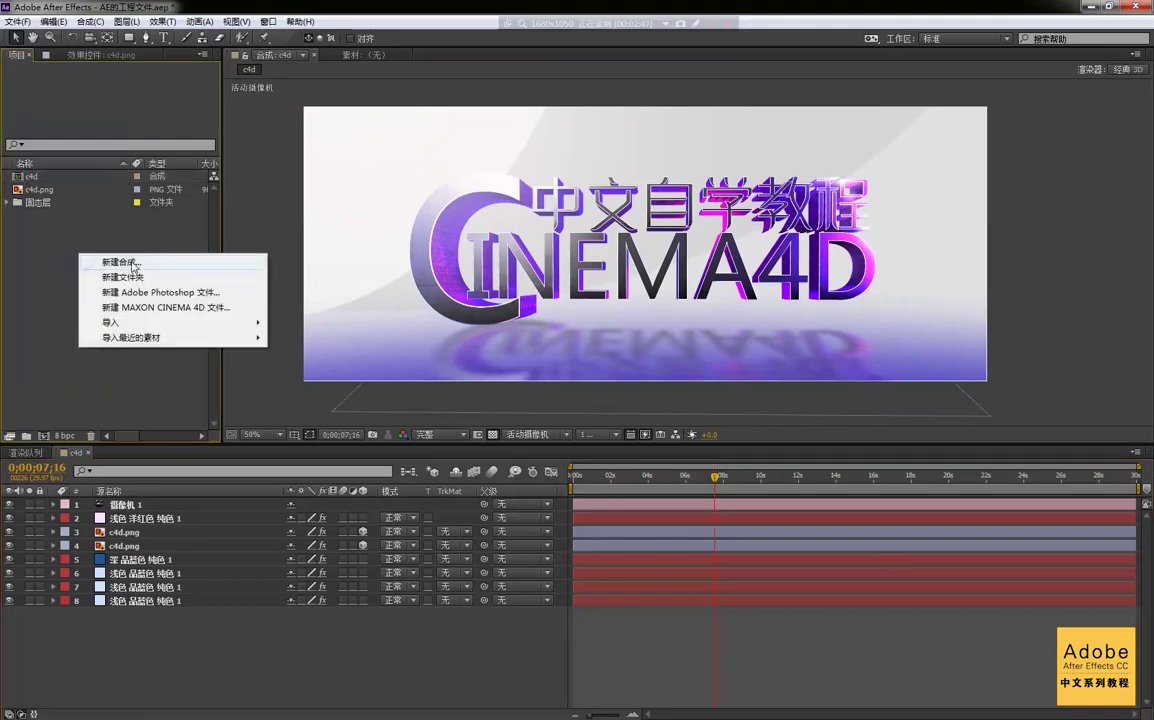
pyautogui.click(90, 237)
pyautogui.moveTo(341, 92); pyautogui.dragTo(451, 150)
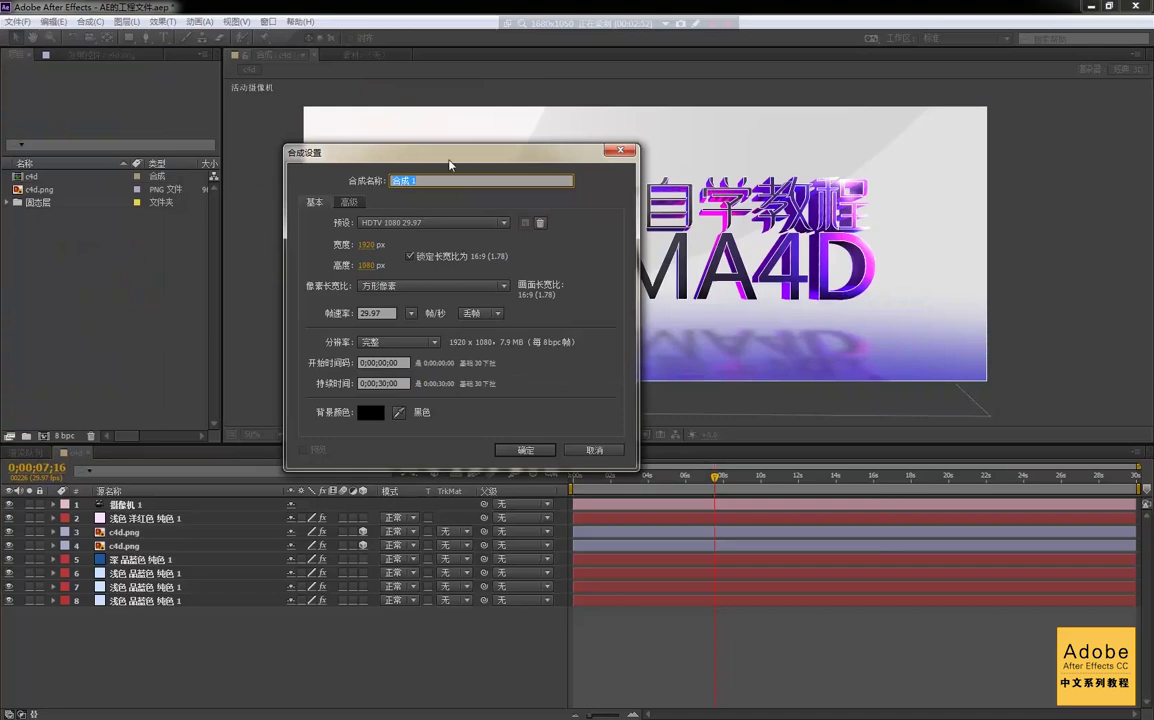
pyautogui.moveTo(409, 150); pyautogui.dragTo(372, 156)
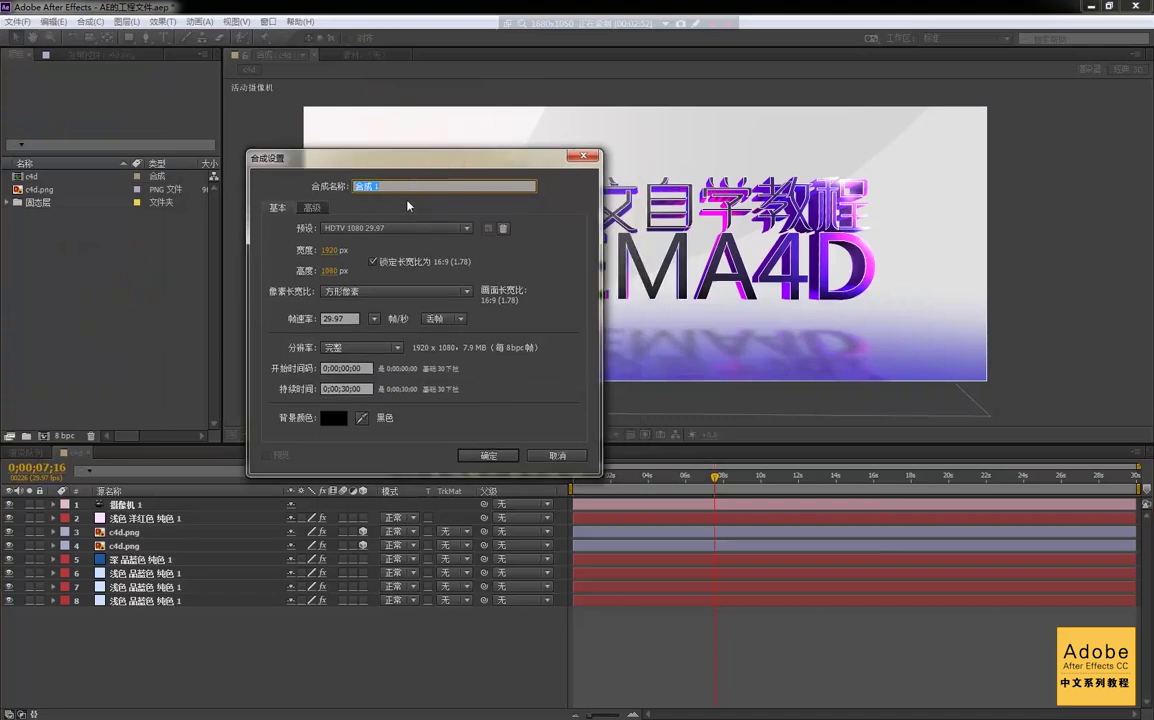
pyautogui.click(490, 456)
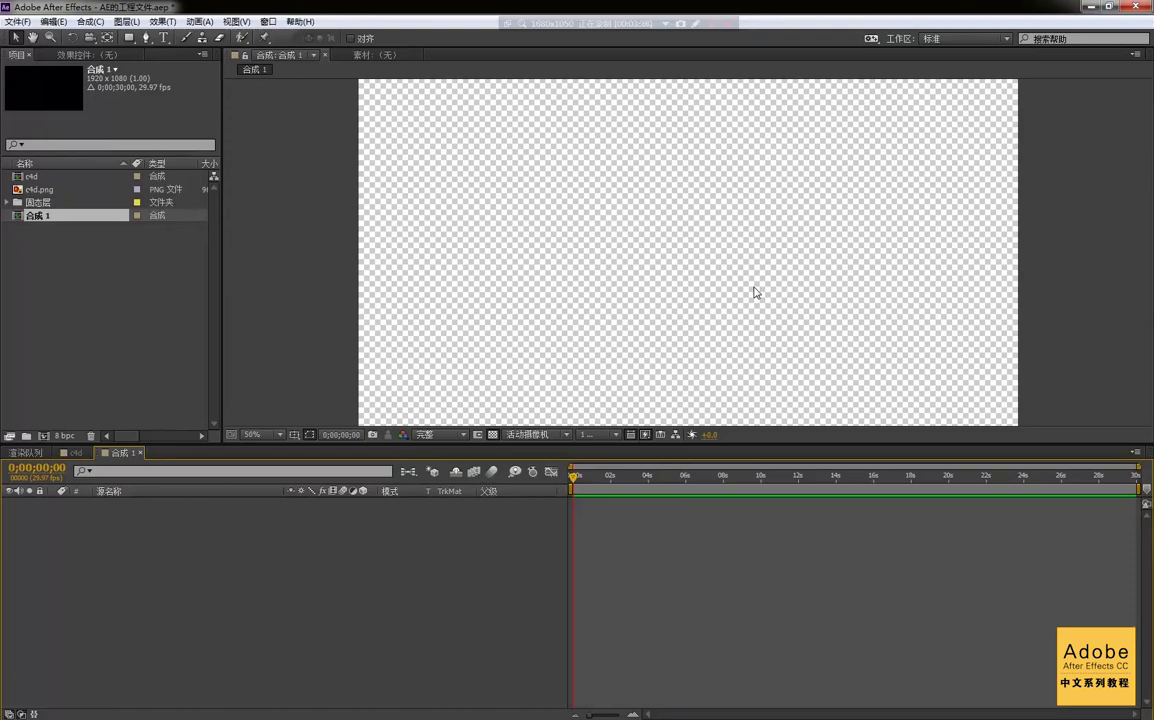
pyautogui.click(47, 217)
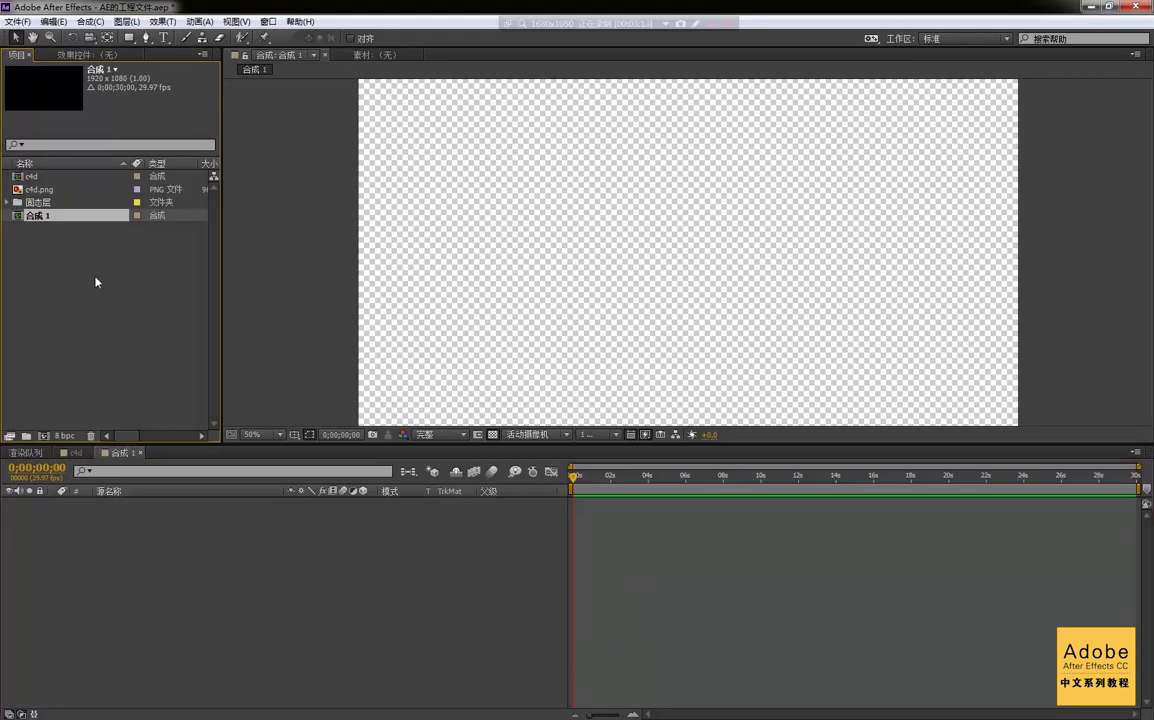
# Step: Add c4d.png as a layer in 合成 1 and turn off the transparency grid to show black
pyautogui.click(45, 189)
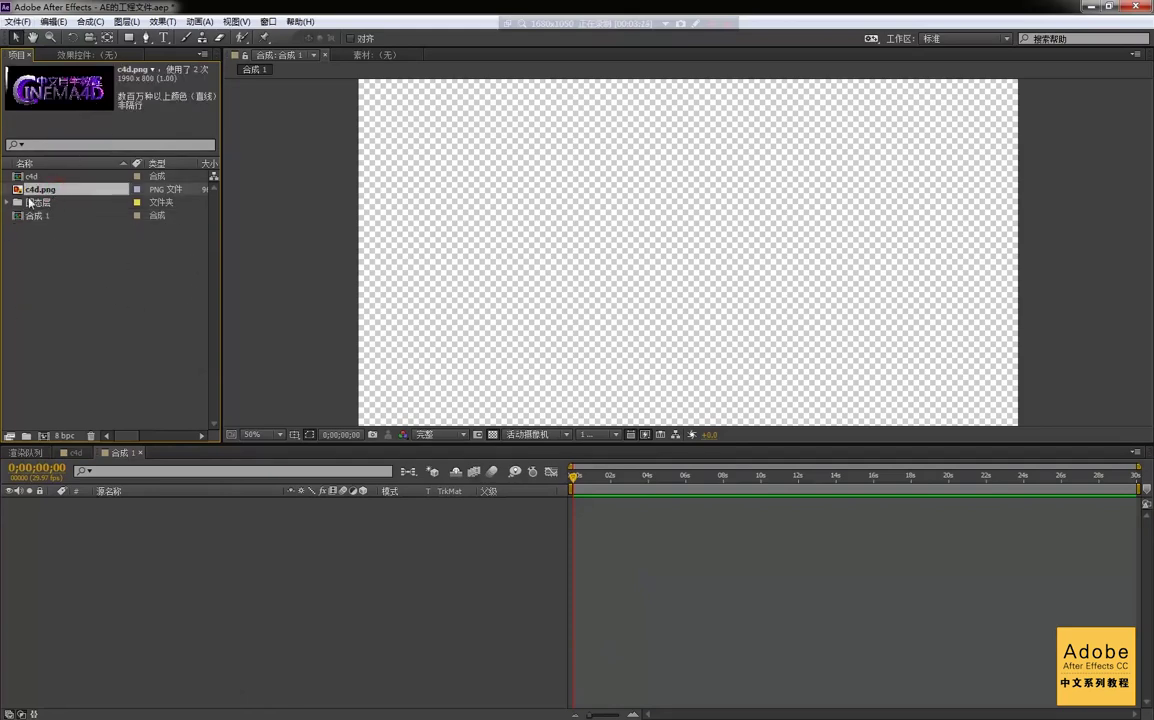
pyautogui.moveTo(50, 189); pyautogui.dragTo(111, 529)
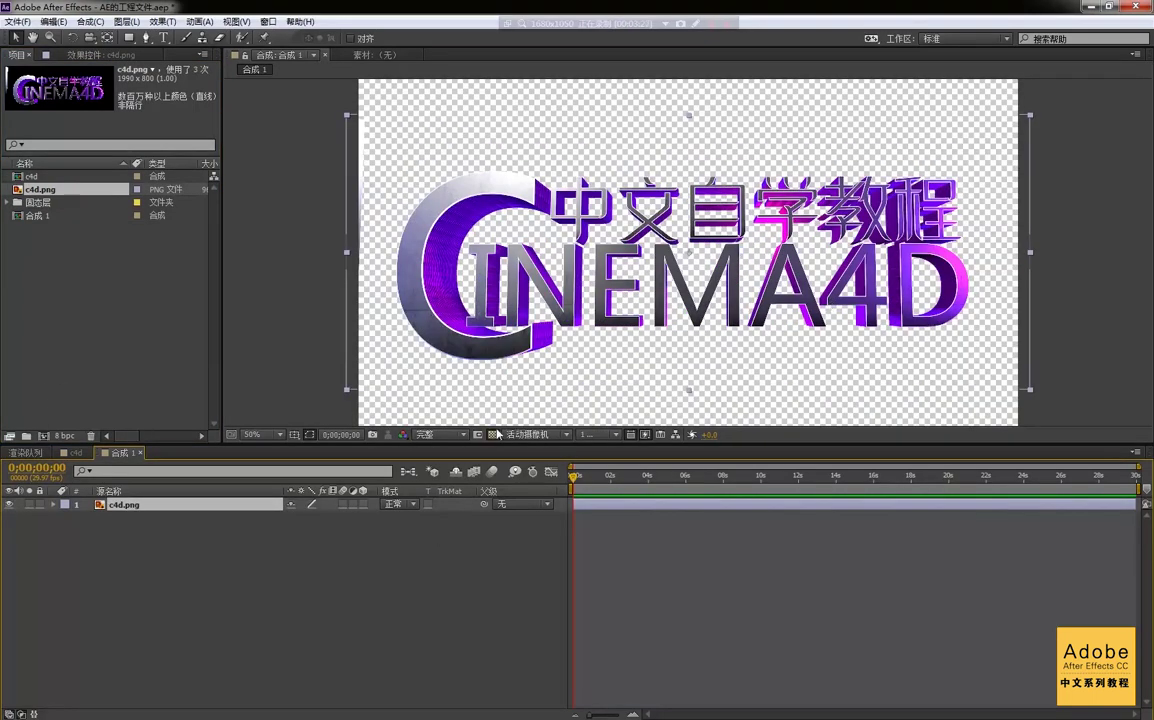
pyautogui.click(494, 434)
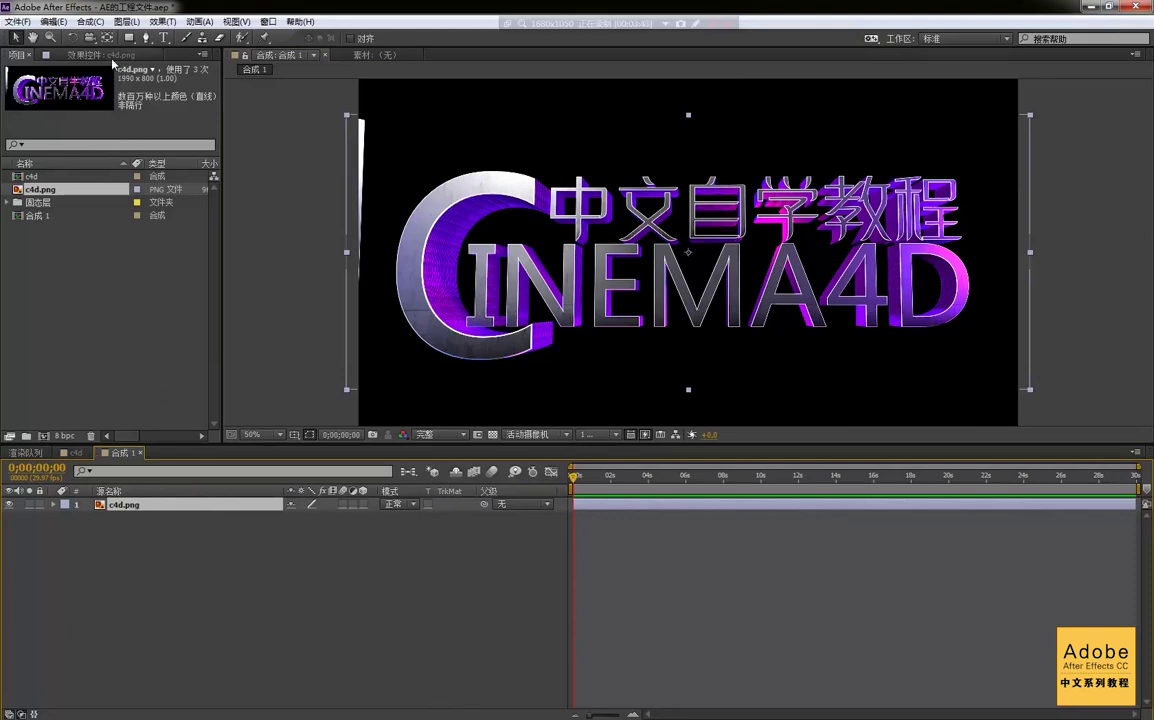
# Step: Apply 颜色校正 > 曲线 (Curves) to c4d.png with an S-shaped brightening curve, then show the render queue
pyautogui.click(112, 56)
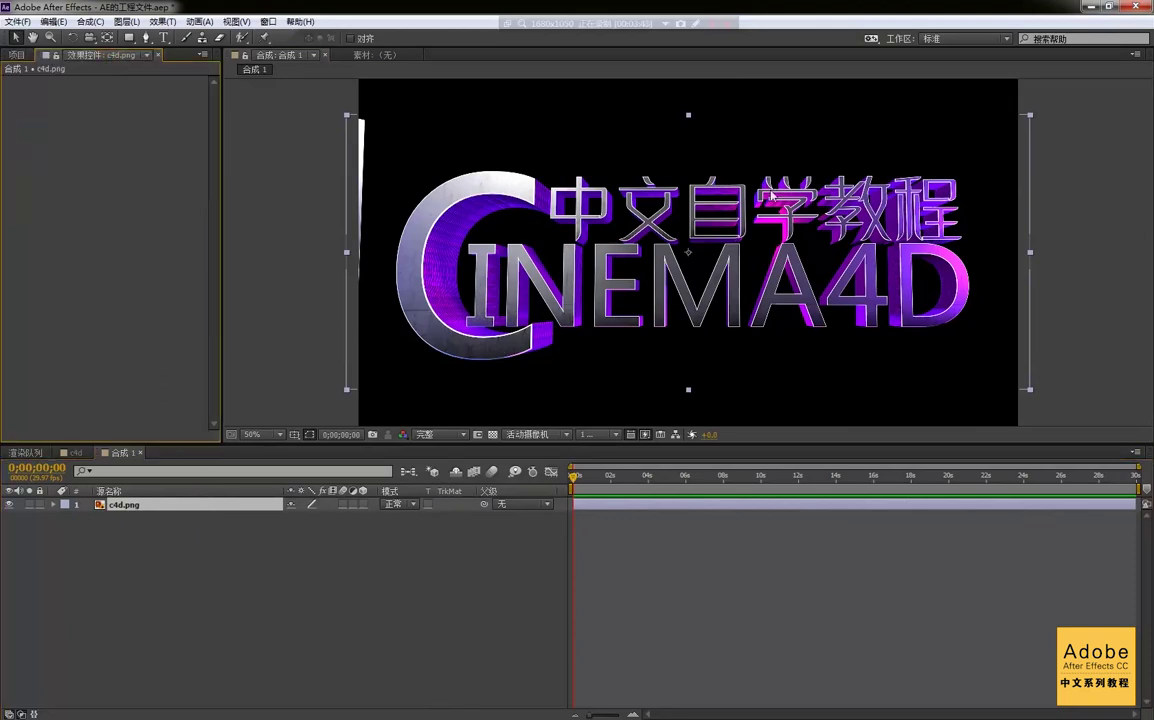
pyautogui.rightClick(117, 147)
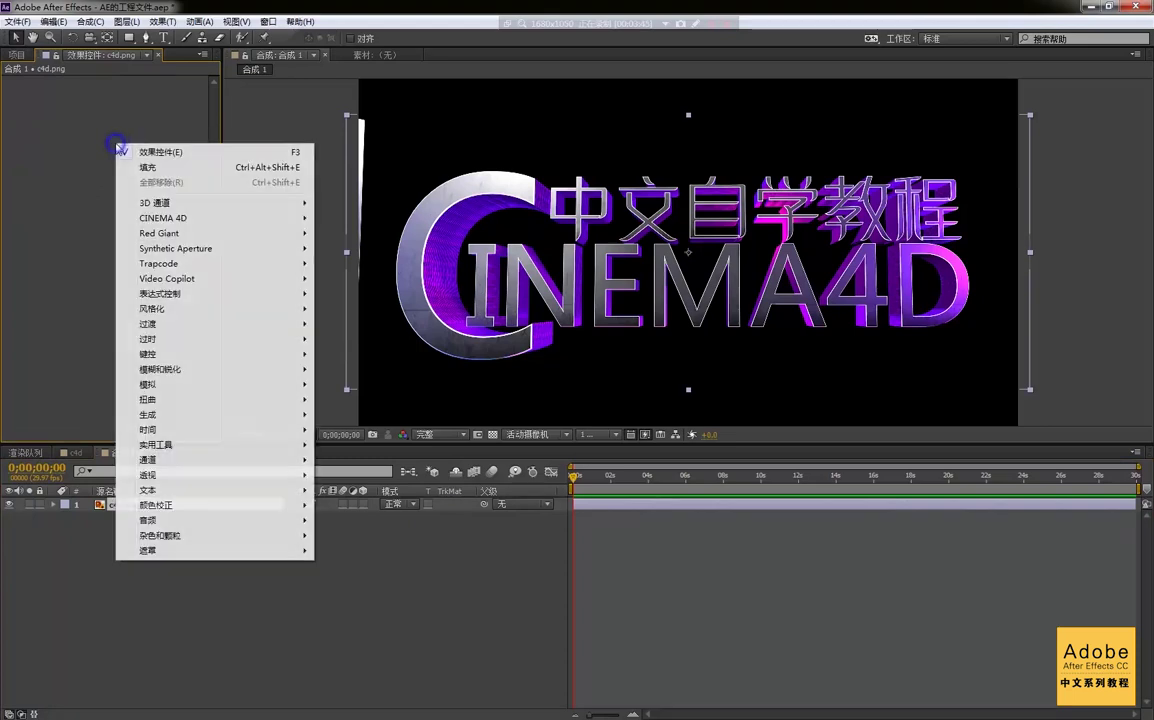
pyautogui.moveTo(206, 494)
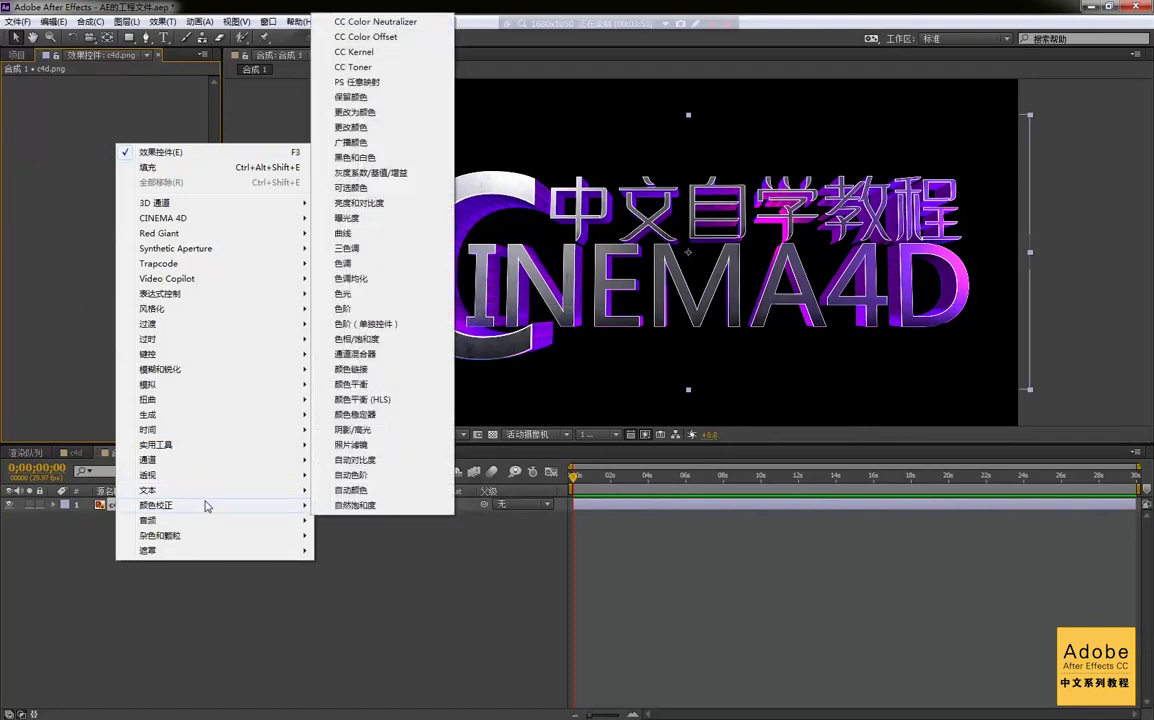
pyautogui.click(362, 236)
pyautogui.moveTo(110, 140); pyautogui.dragTo(81, 190)
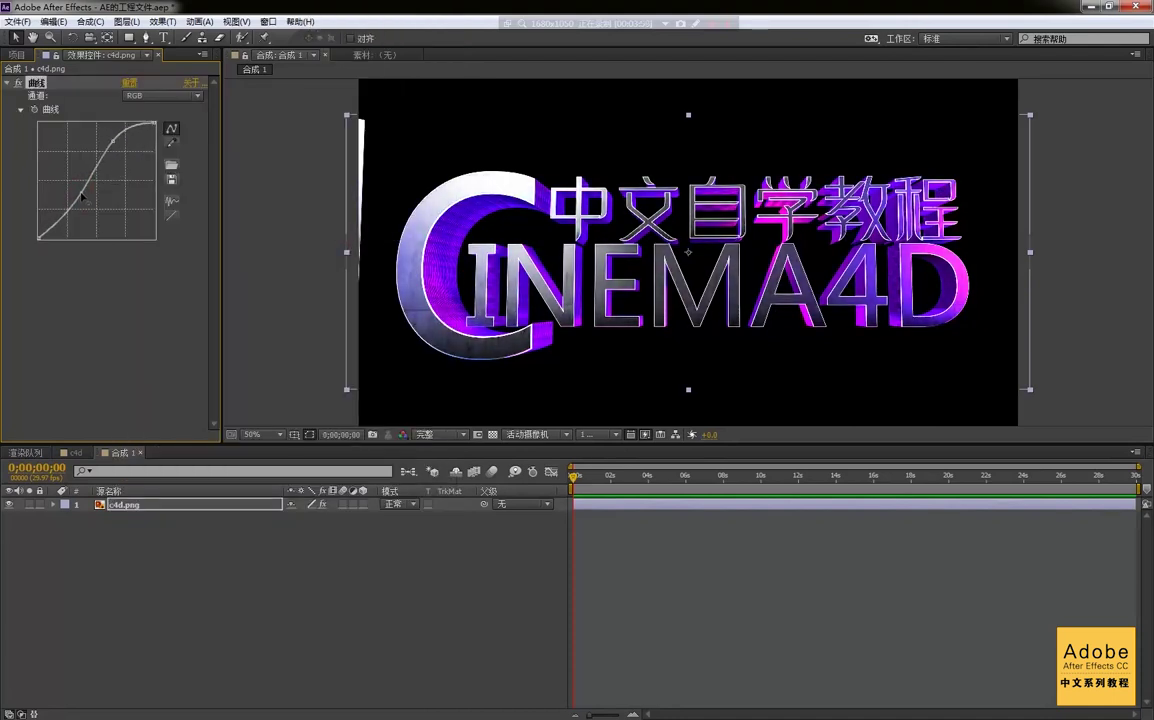
pyautogui.click(283, 550)
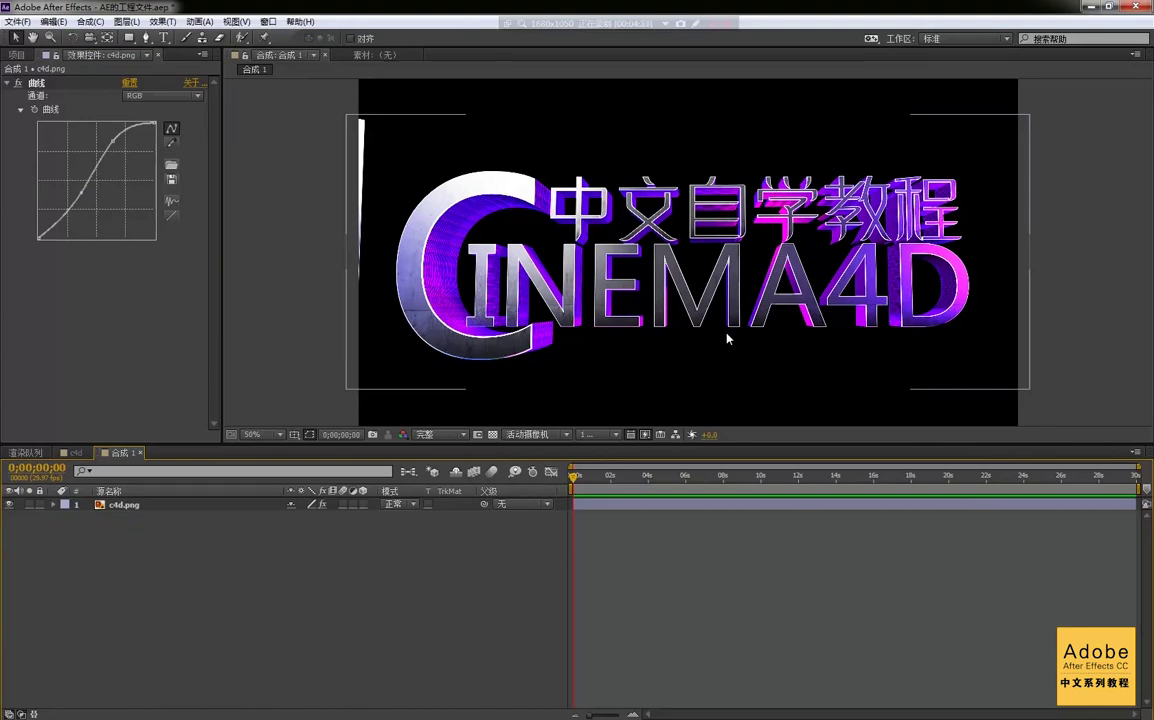
pyautogui.click(30, 453)
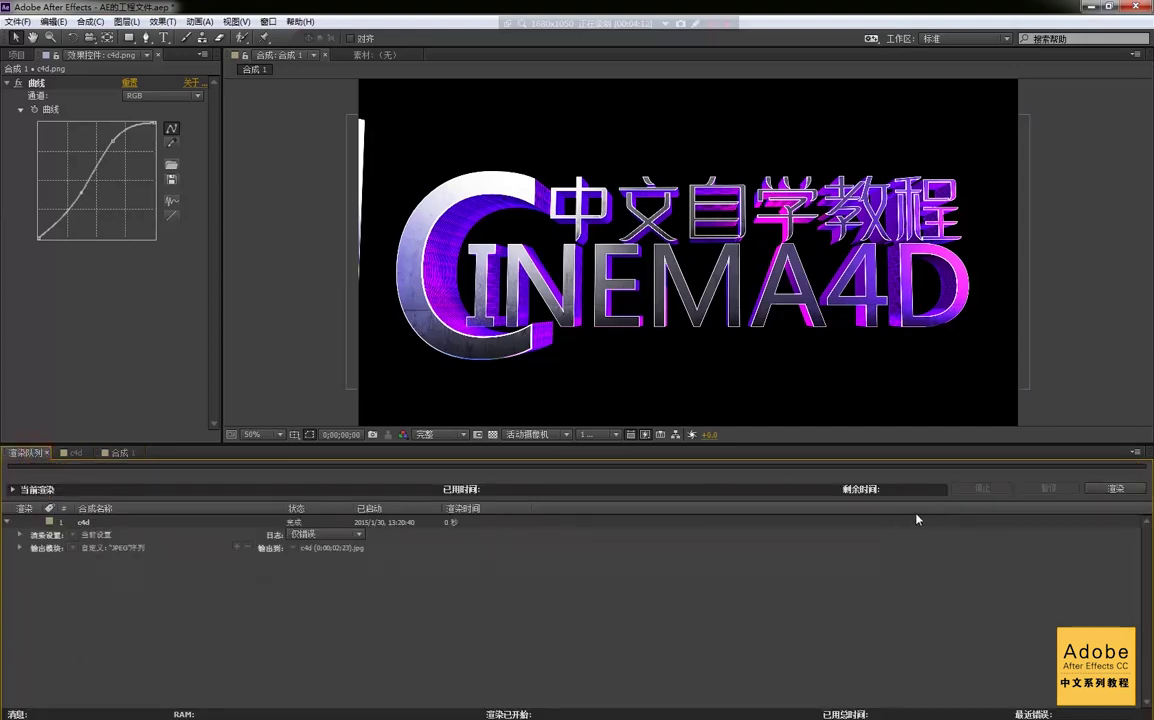
# Step: Delete the old c4d item from the render queue and queue 合成 1 with Ctrl+M
pyautogui.click(125, 453)
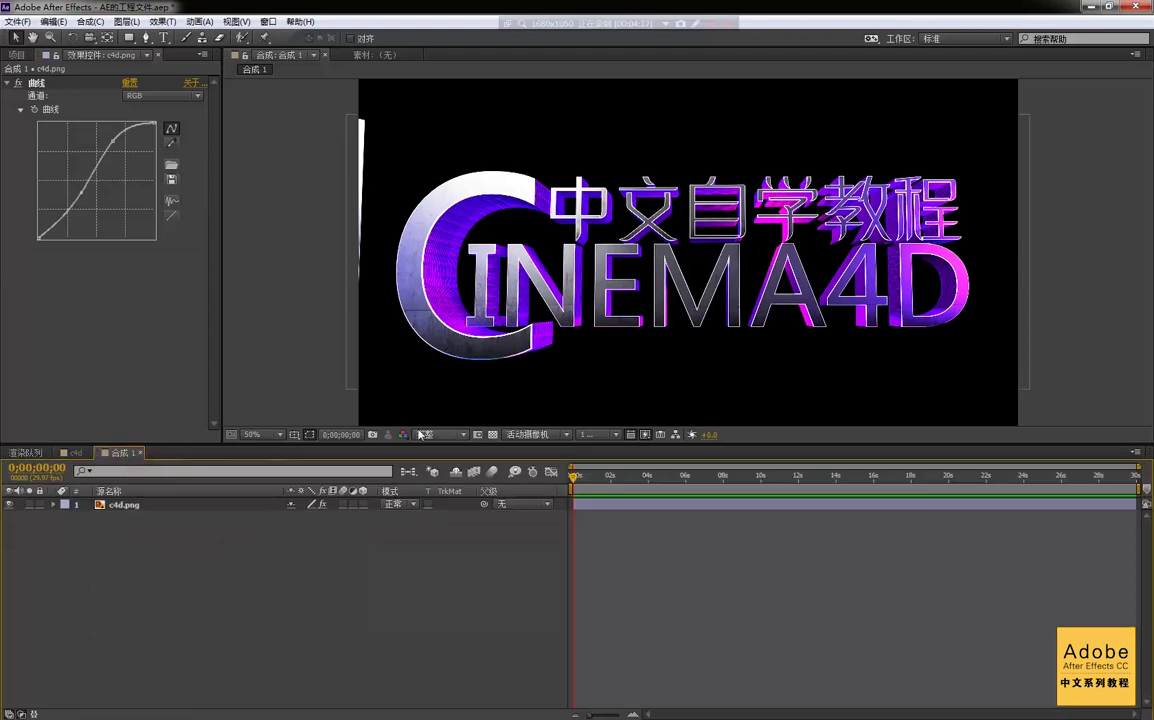
pyautogui.click(36, 455)
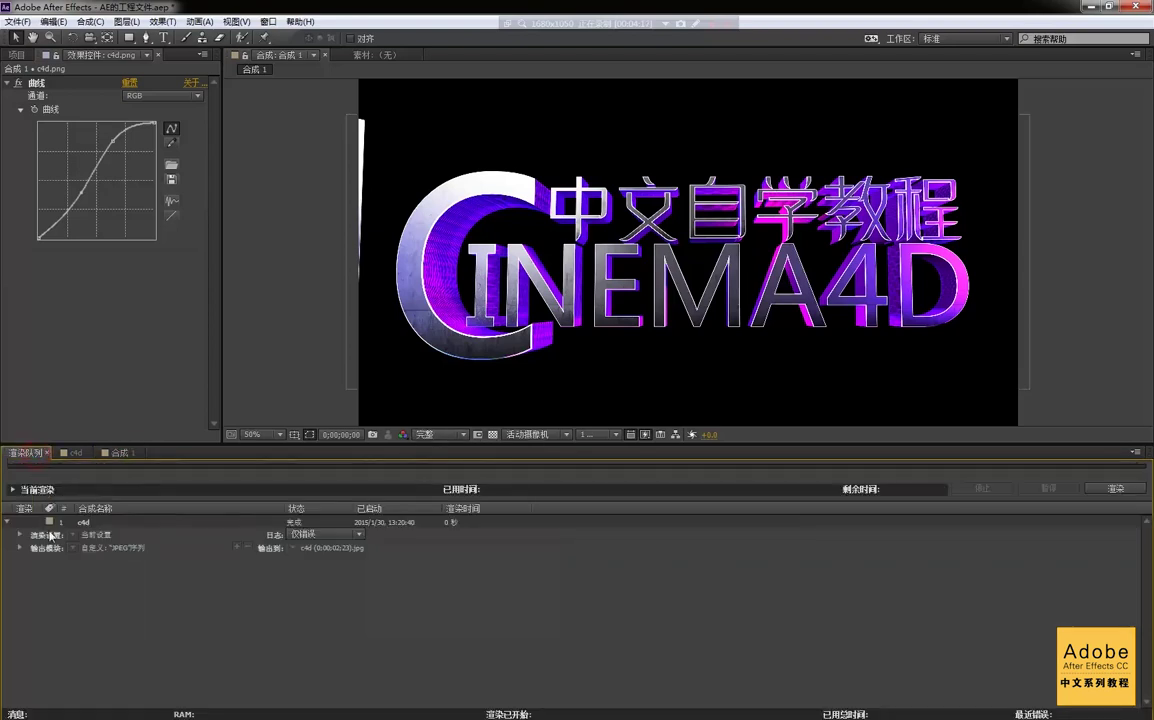
pyautogui.click(134, 456)
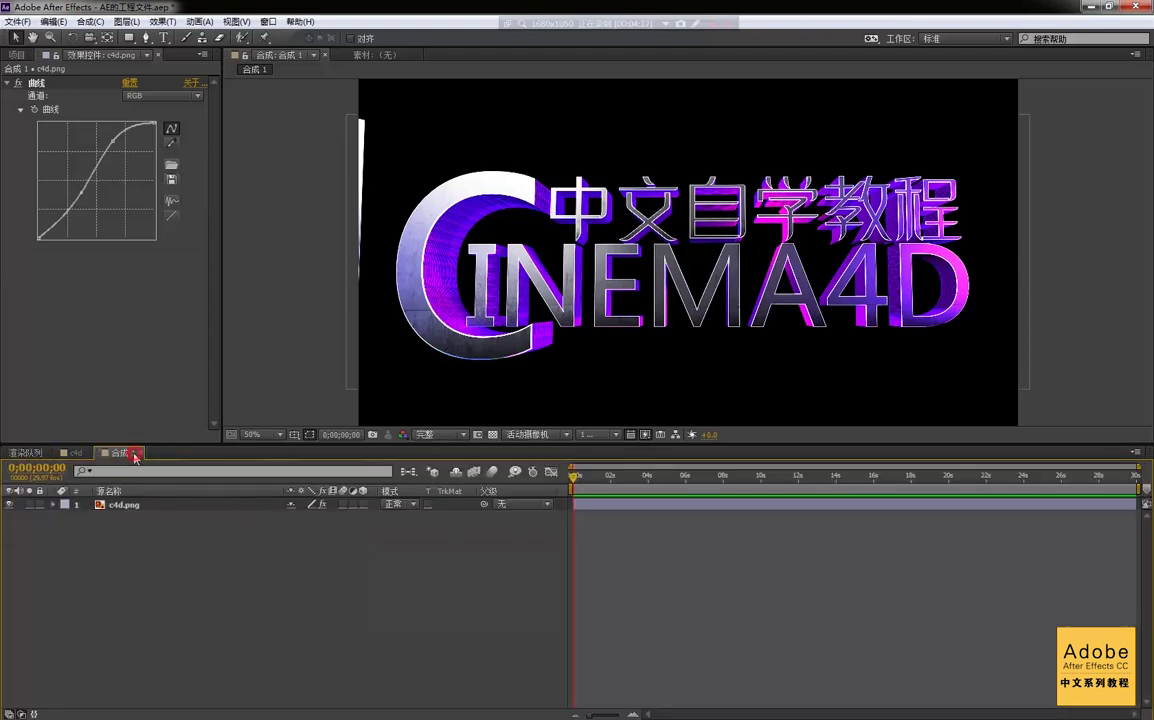
pyautogui.click(27, 453)
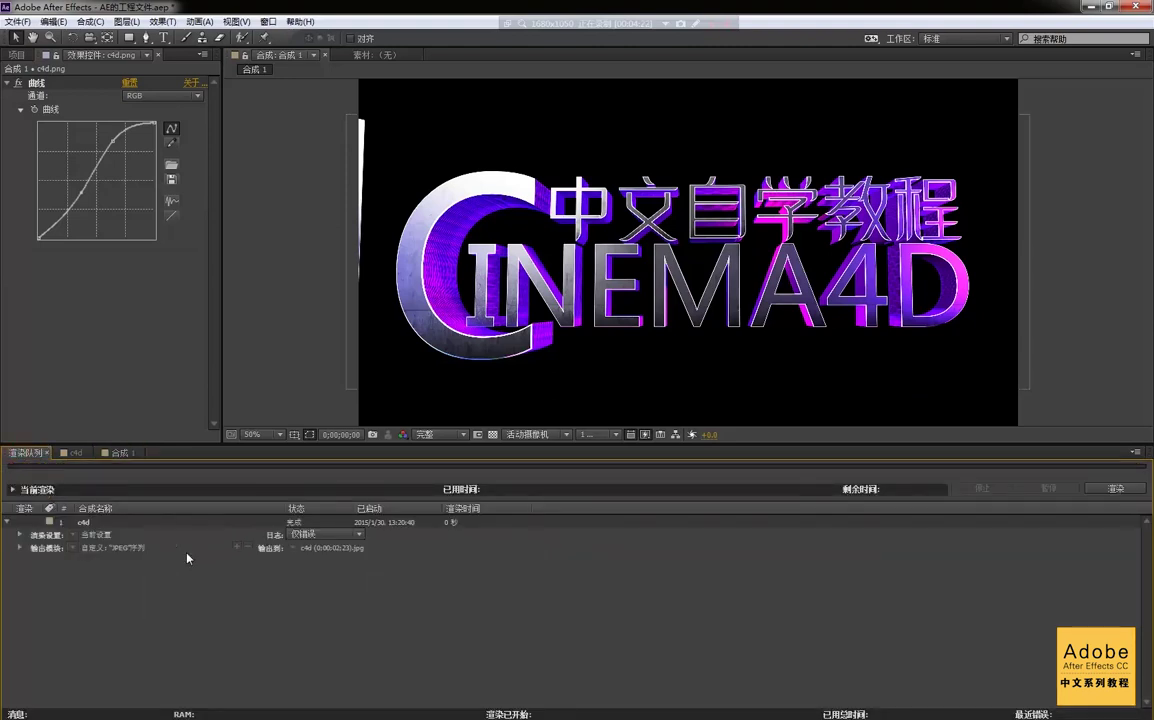
pyautogui.click(90, 523)
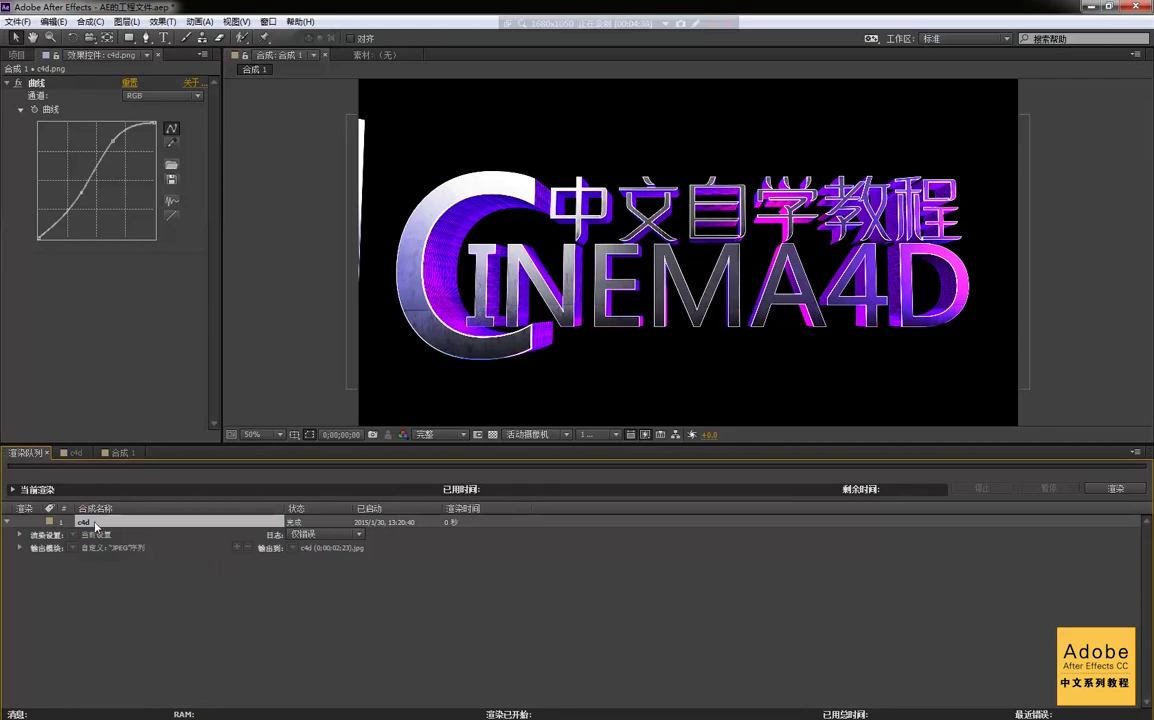
pyautogui.press('Delete')
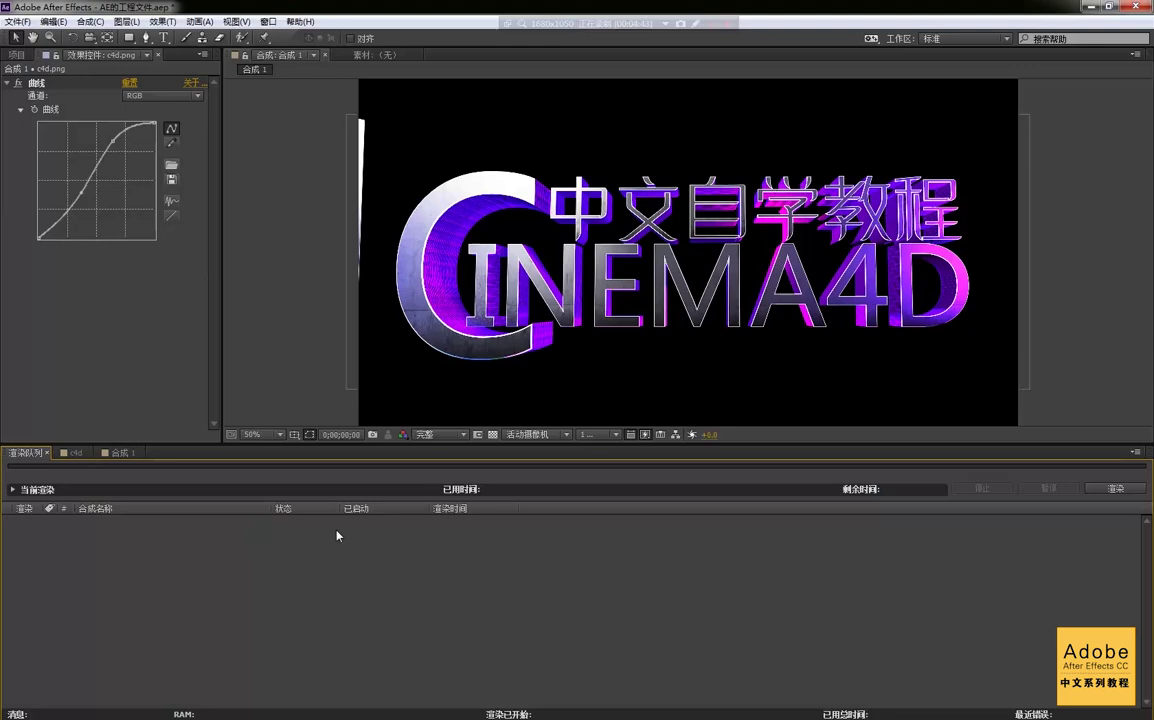
pyautogui.click(120, 452)
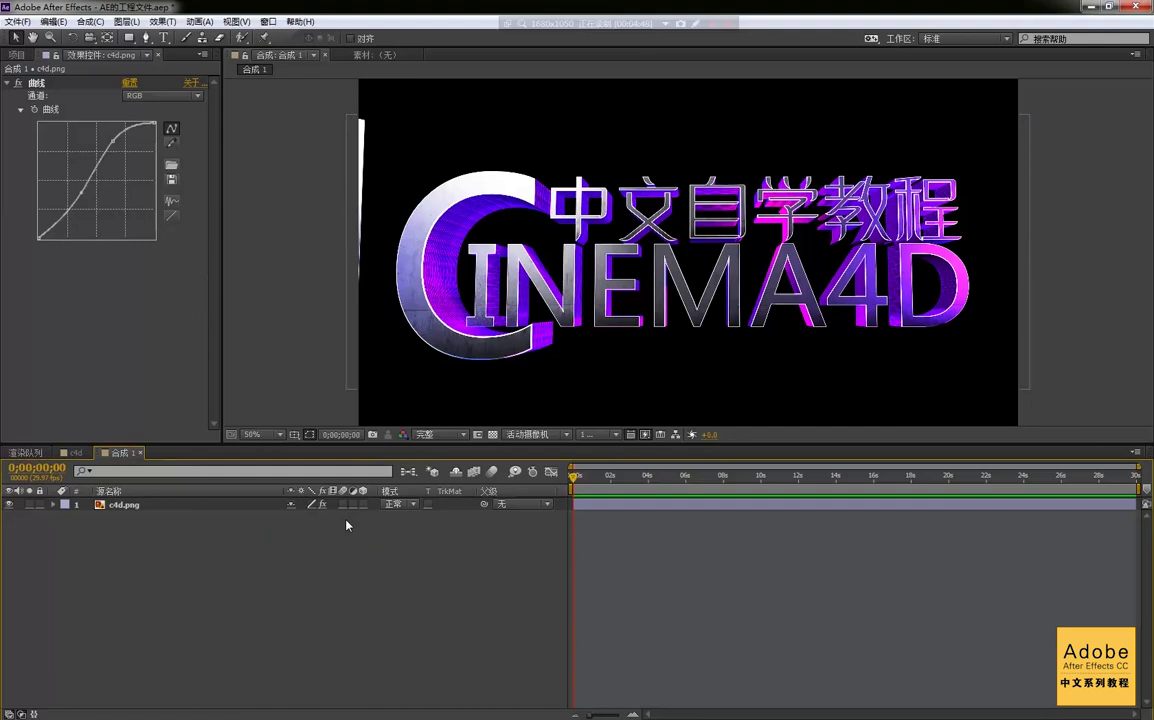
pyautogui.hotkey('ctrl', 'm')
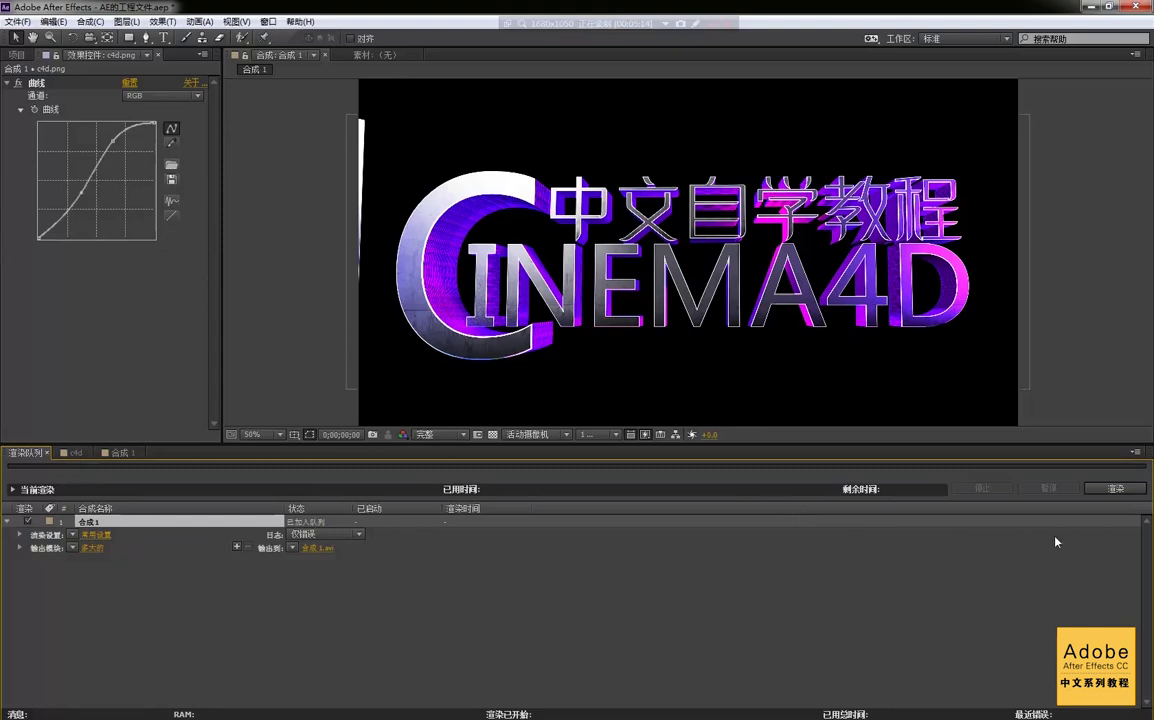
# Step: Render 合成 1 to 合成 1.avi, stop at about 0;00;12;18, and return to its timeline
pyautogui.click(1107, 490)
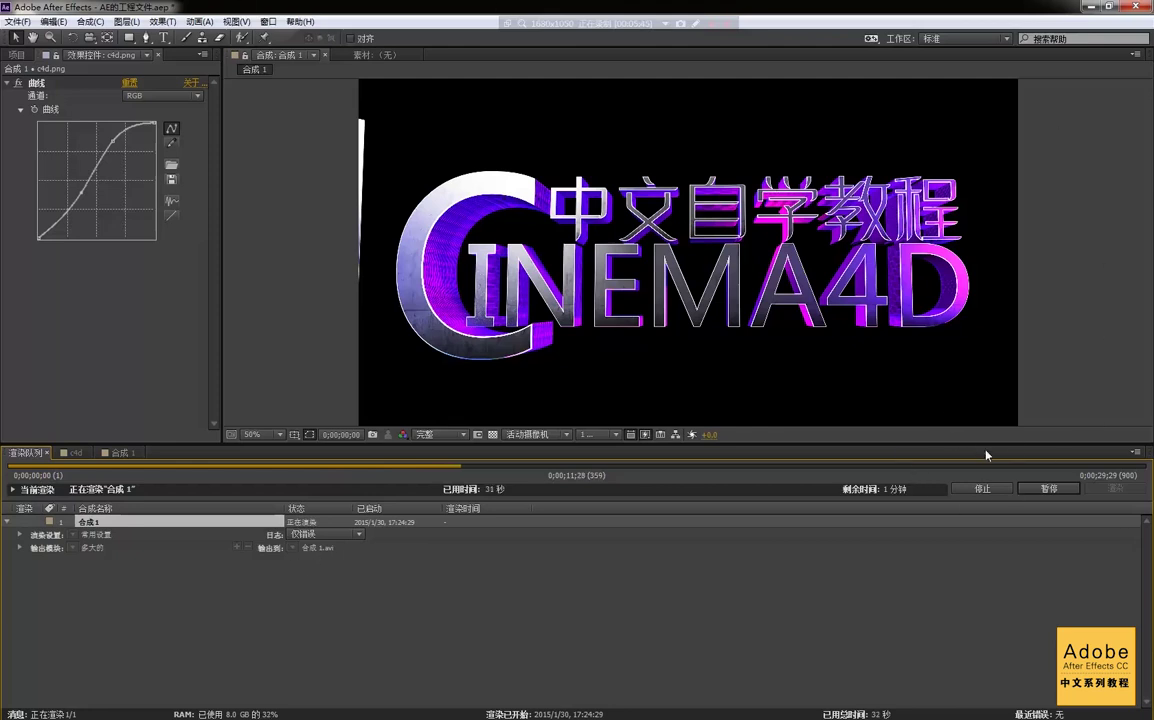
pyautogui.click(987, 490)
pyautogui.click(122, 452)
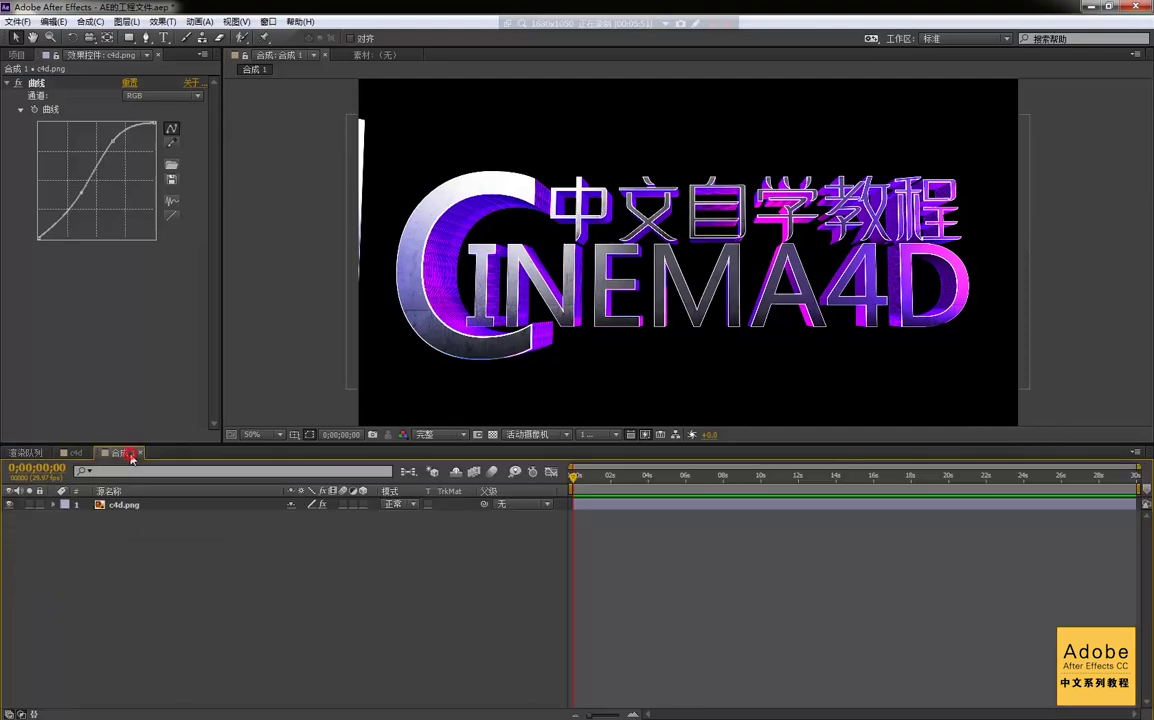